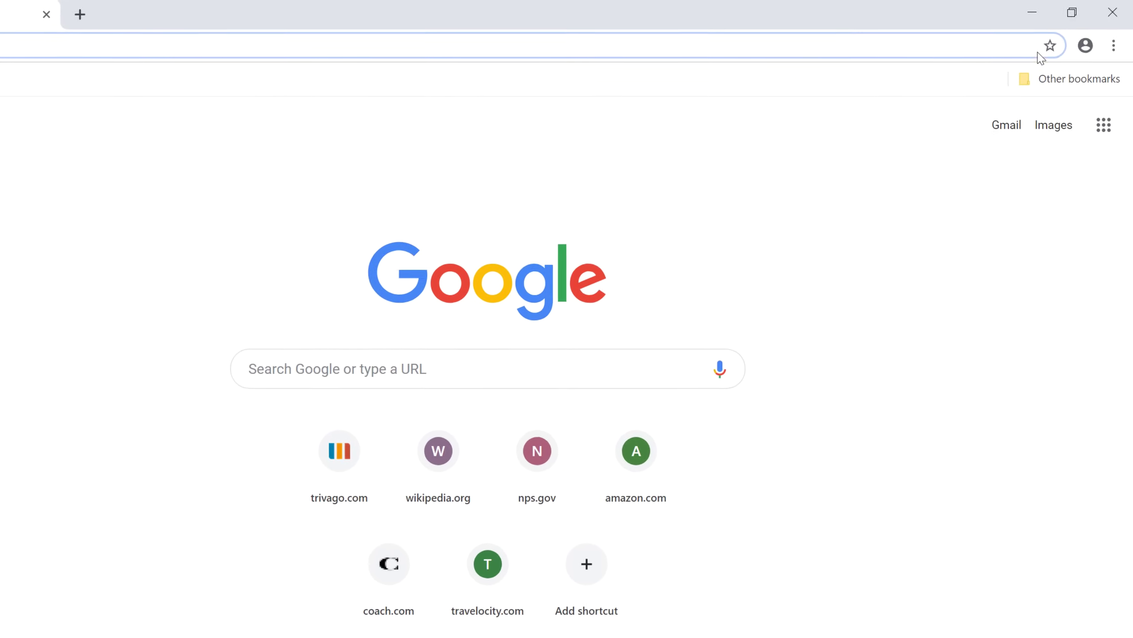
Open Chrome's three-dot main menu on the New Tab page.
{"action": "left_click", "coordinate": [1114, 45]}
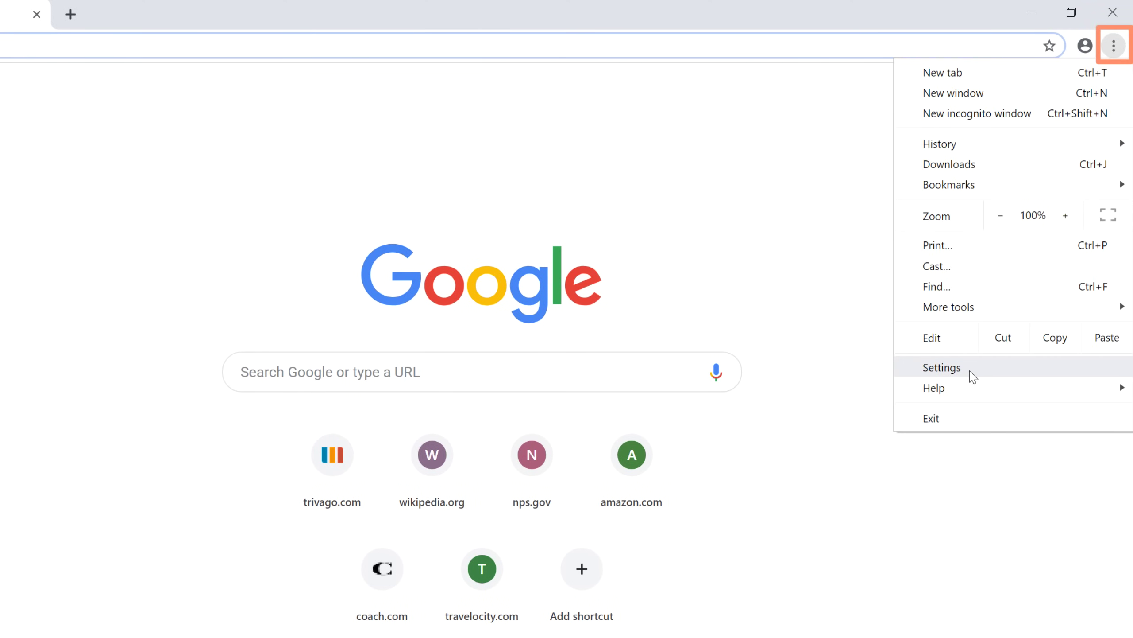
In Settings, make Chrome open the specific page espn.com on startup.
{"action": "left_click", "coordinate": [942, 367]}
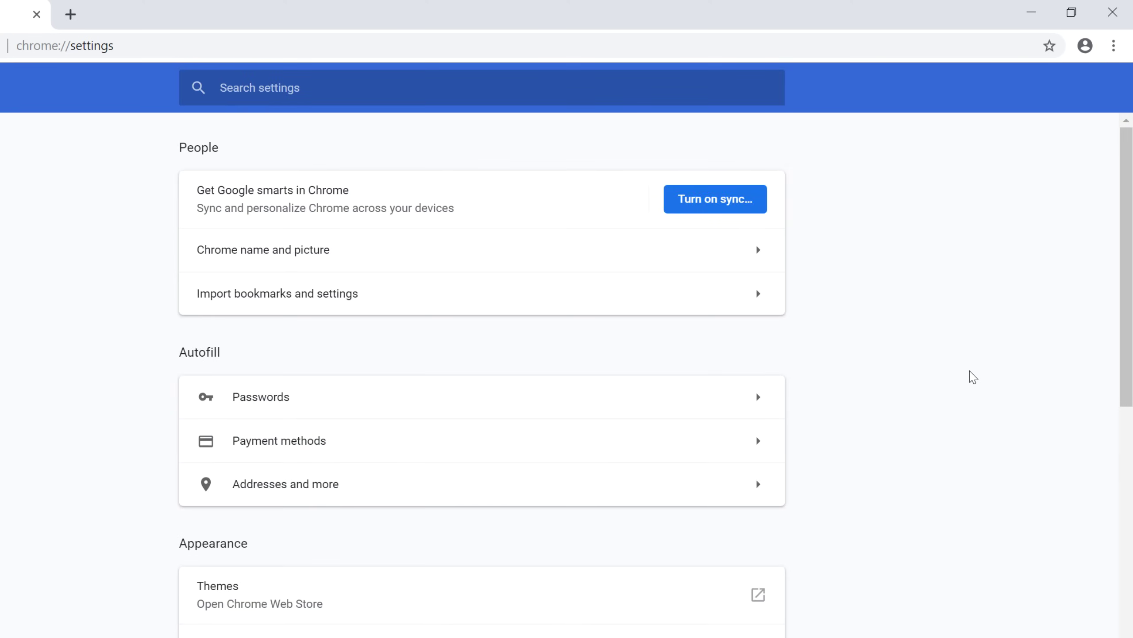
{"action": "scroll", "coordinate": [973, 377], "scroll_direction": "down", "scroll_amount": 10}
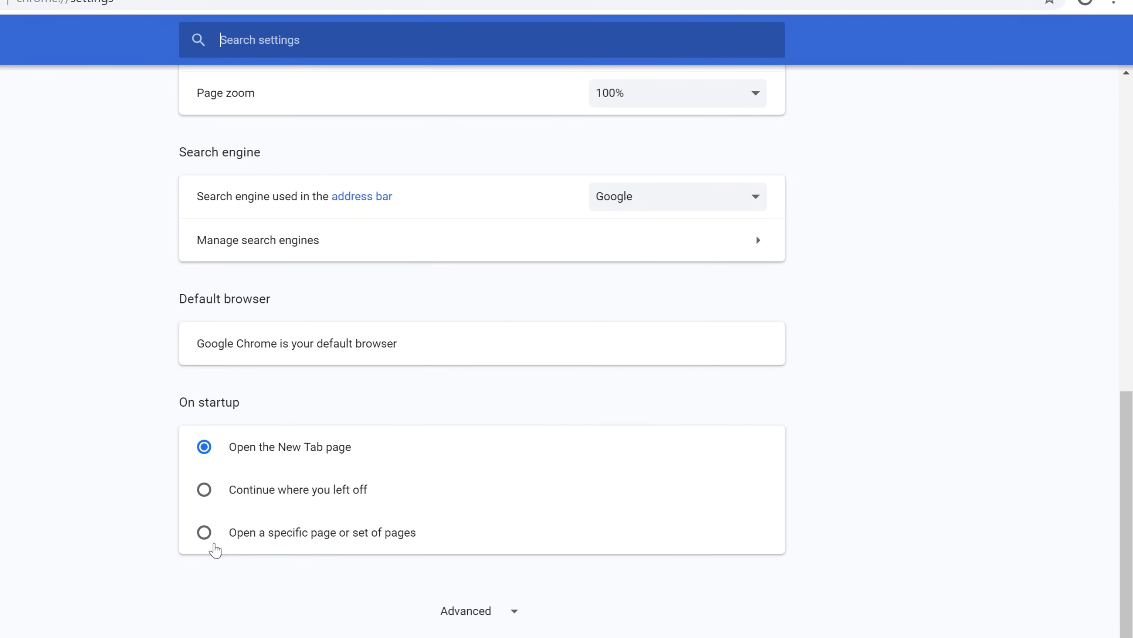
{"action": "left_click", "coordinate": [204, 532]}
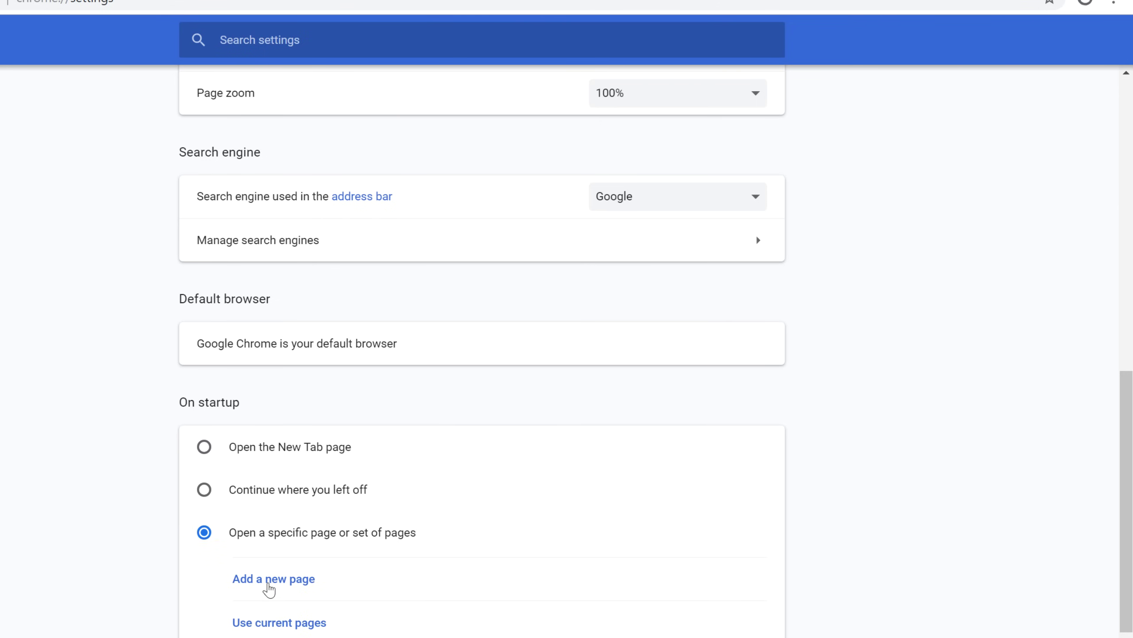
{"action": "left_click", "coordinate": [273, 588]}
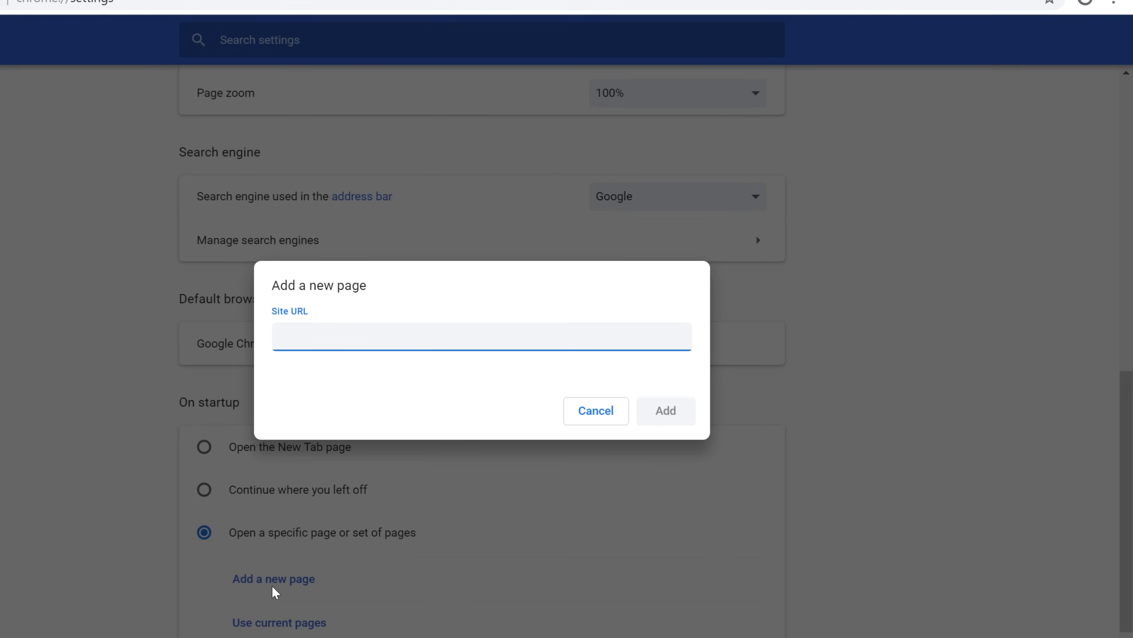
{"action": "type", "text": "espn.com"}
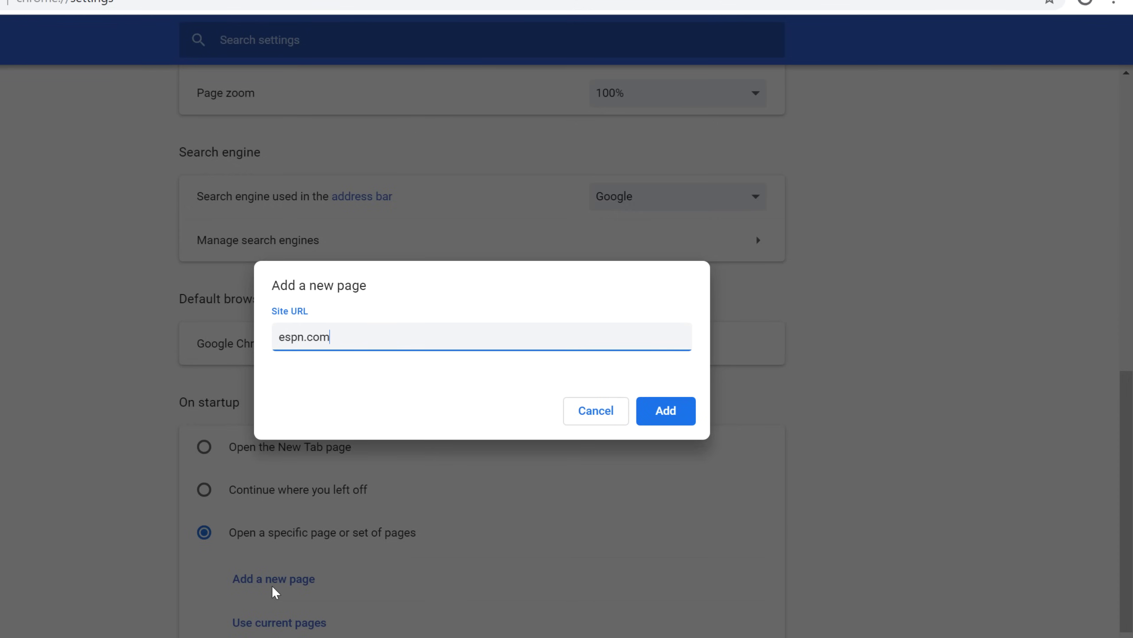
{"action": "left_click", "coordinate": [648, 427]}
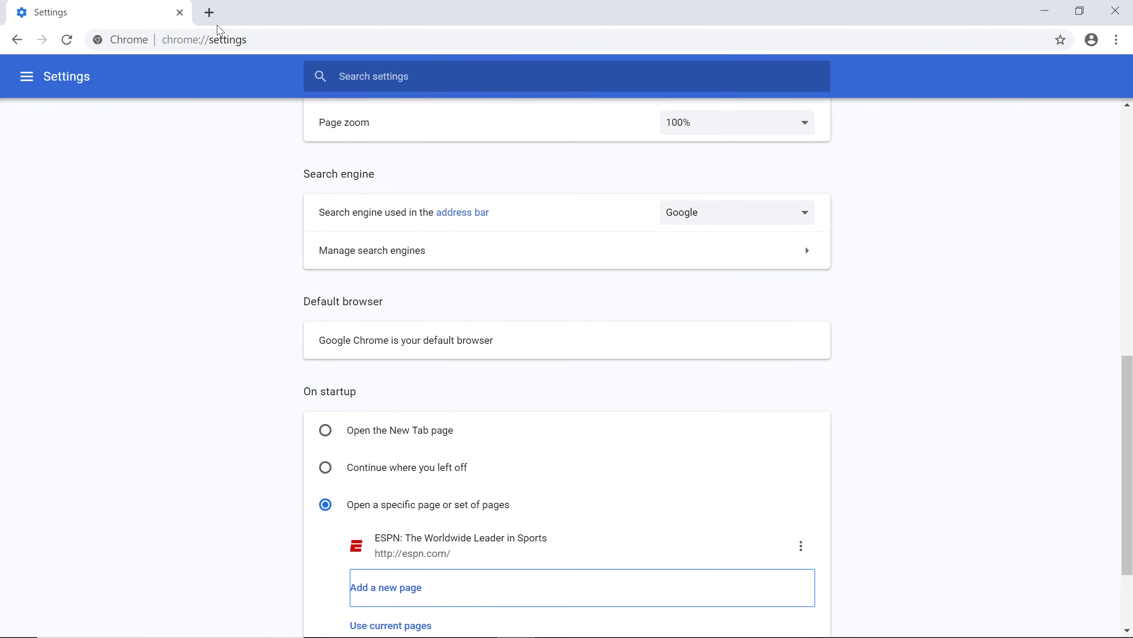
On a new tab, add an etsy.com shortcut tile.
{"action": "left_click", "coordinate": [209, 12]}
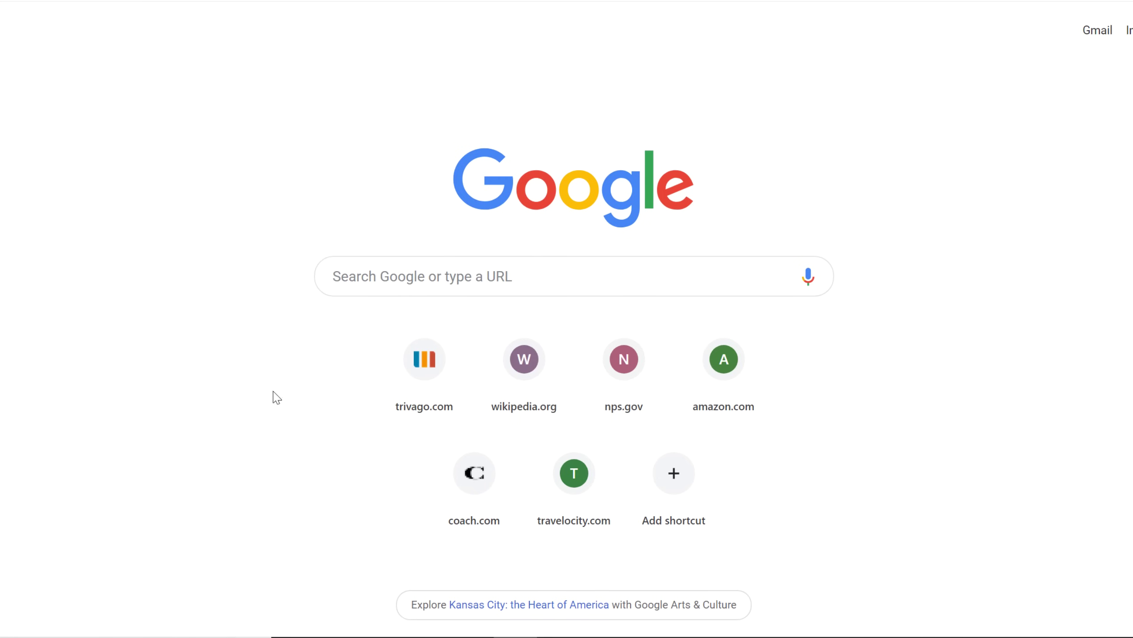
{"action": "left_click", "coordinate": [682, 497]}
{"action": "key", "text": "Tab"}
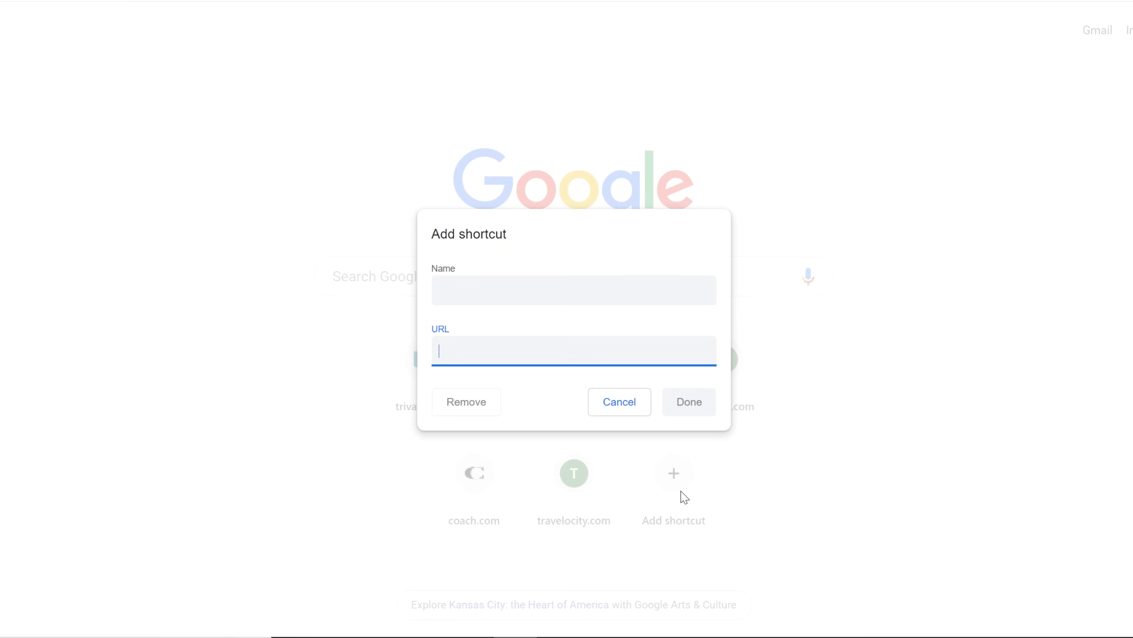
{"action": "type", "text": "etsy.com"}
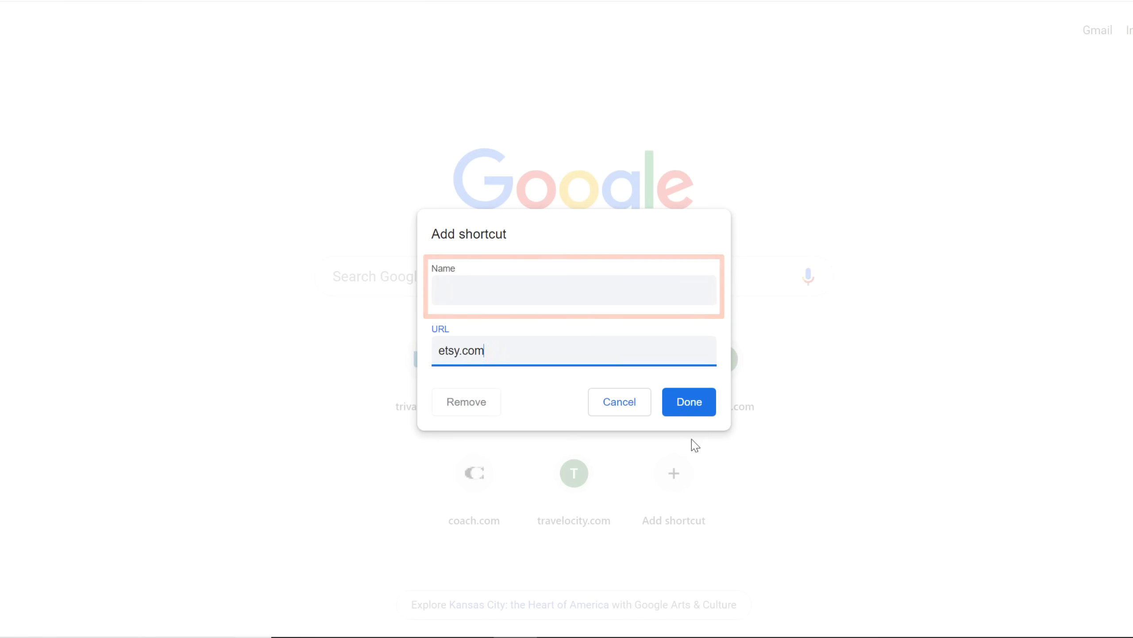
{"action": "left_click", "coordinate": [700, 415]}
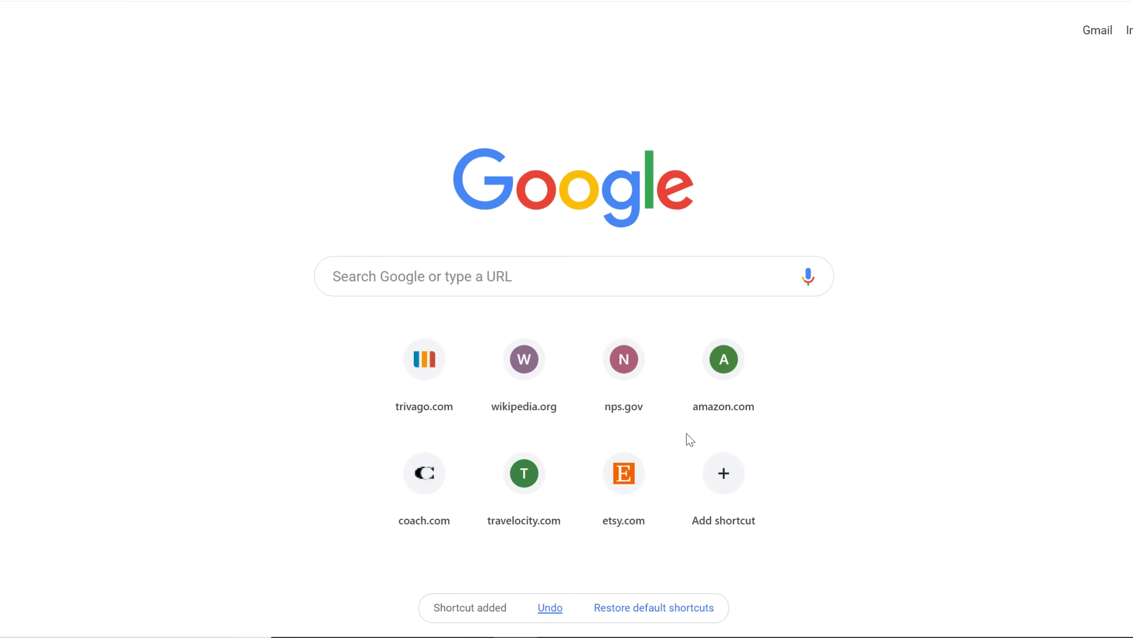
Delete the travelocity.com tile from the New Tab shortcuts.
{"action": "mouse_move", "coordinate": [566, 463]}
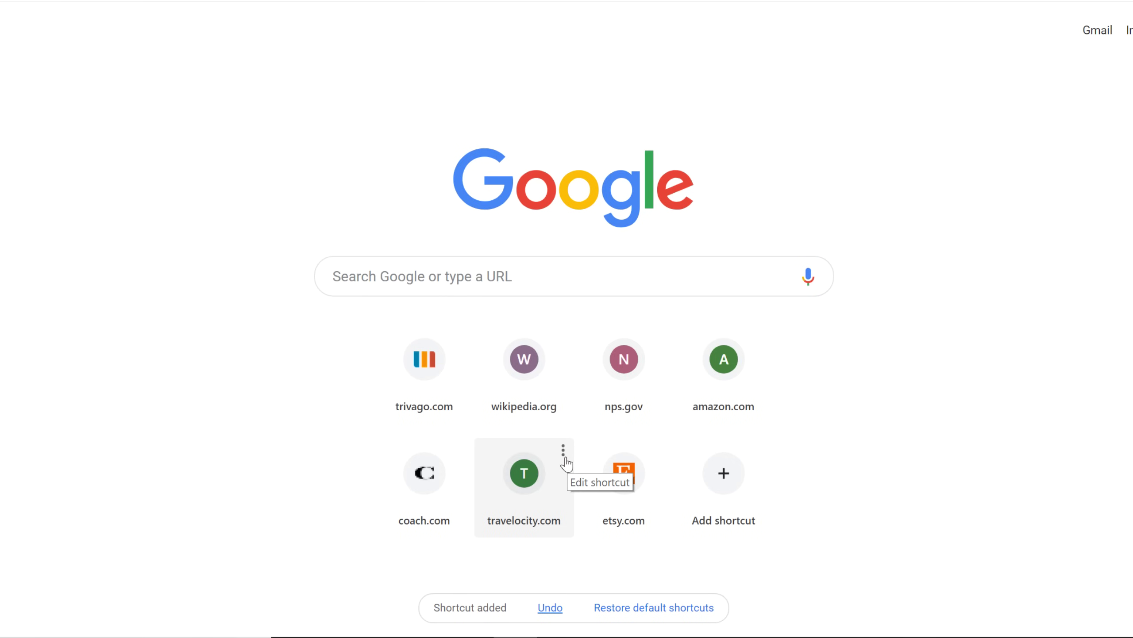
{"action": "left_click", "coordinate": [565, 458]}
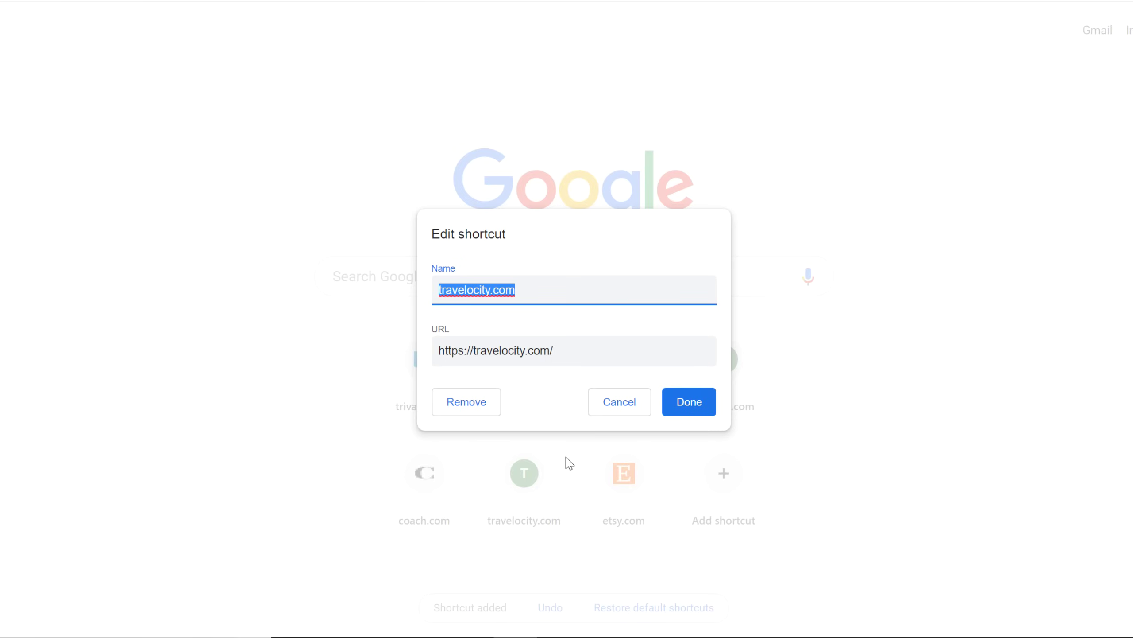
{"action": "left_click", "coordinate": [483, 407]}
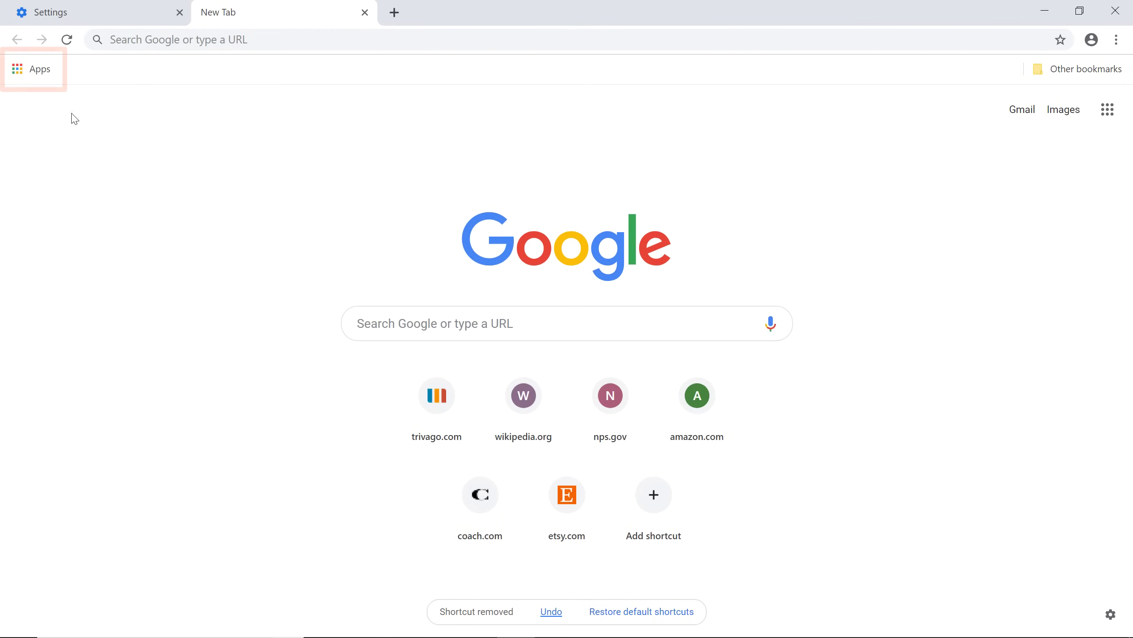
From the Apps bookmark, open the Chrome Web Store and search for 'block ads'.
{"action": "left_click", "coordinate": [40, 69]}
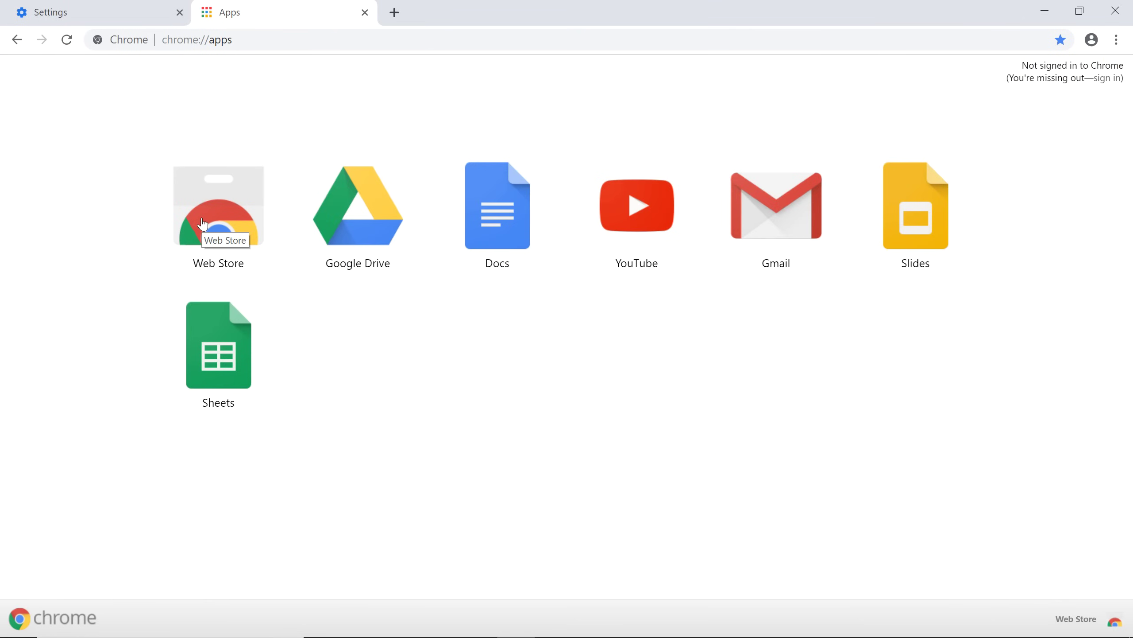
{"action": "left_click", "coordinate": [203, 224]}
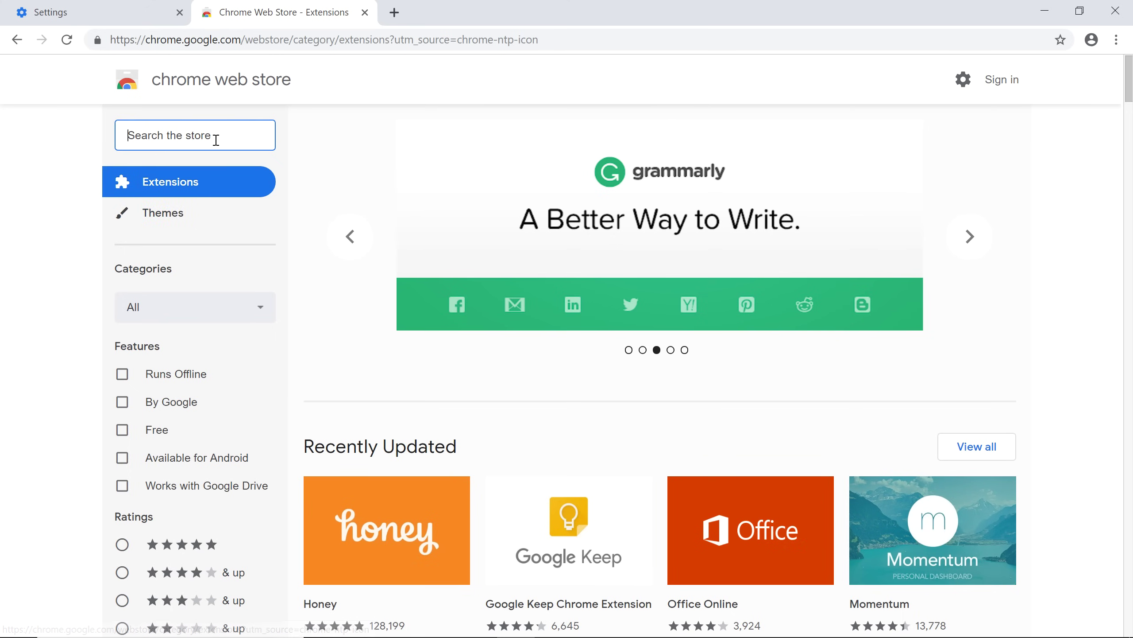
{"action": "type", "text": "block ads"}
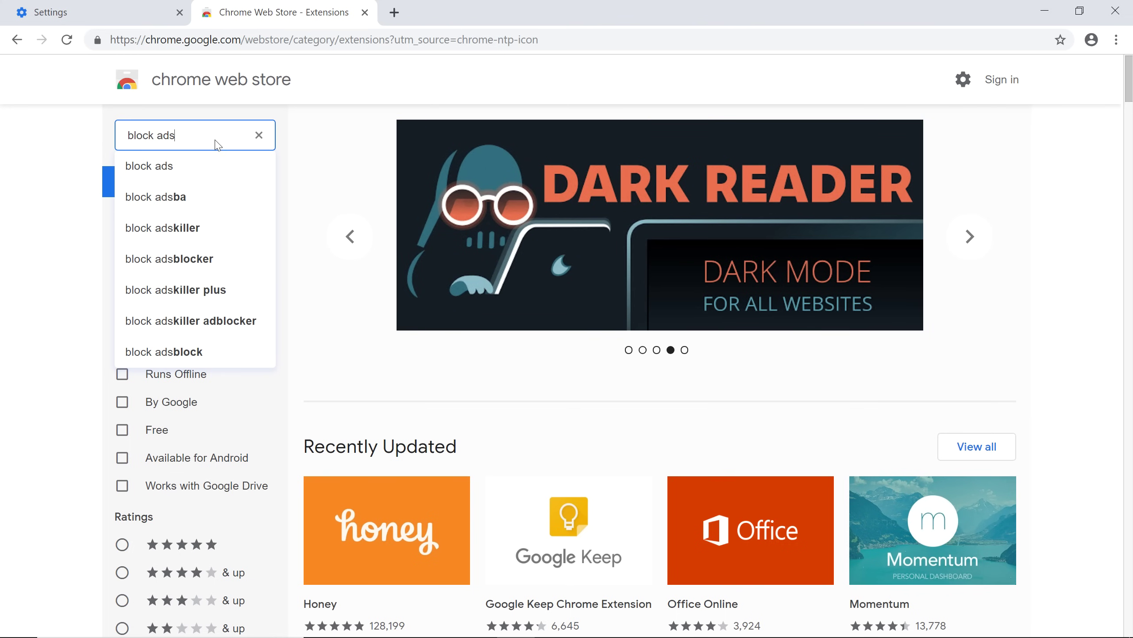
{"action": "key", "text": "Return"}
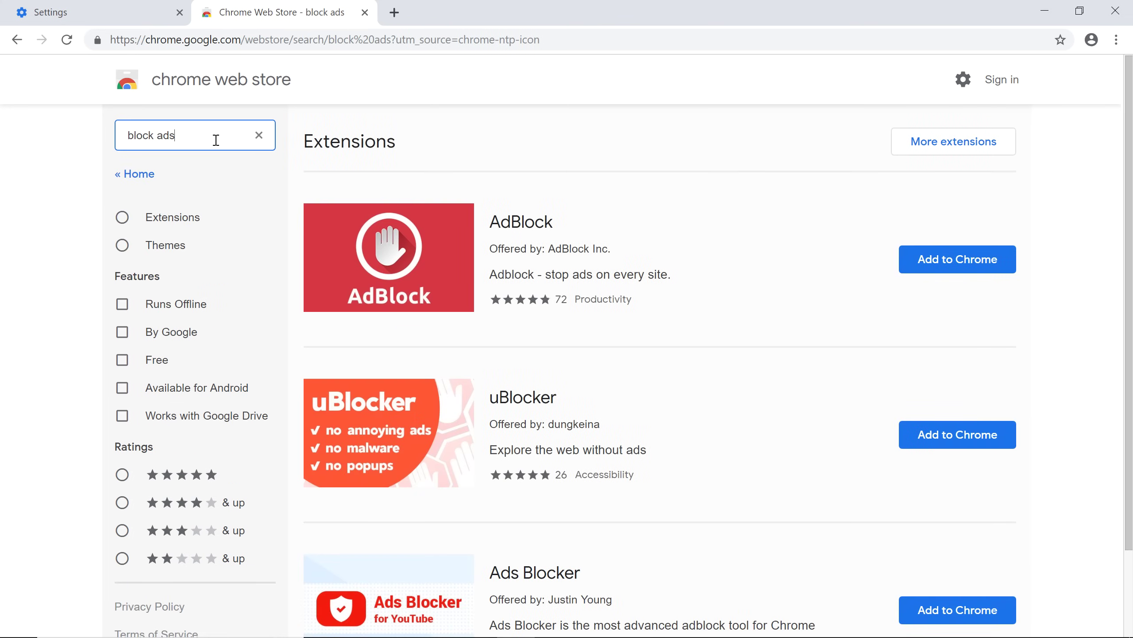
Filter the results to extensions and install AdGuard AdBlocker.
{"action": "left_click", "coordinate": [903, 151]}
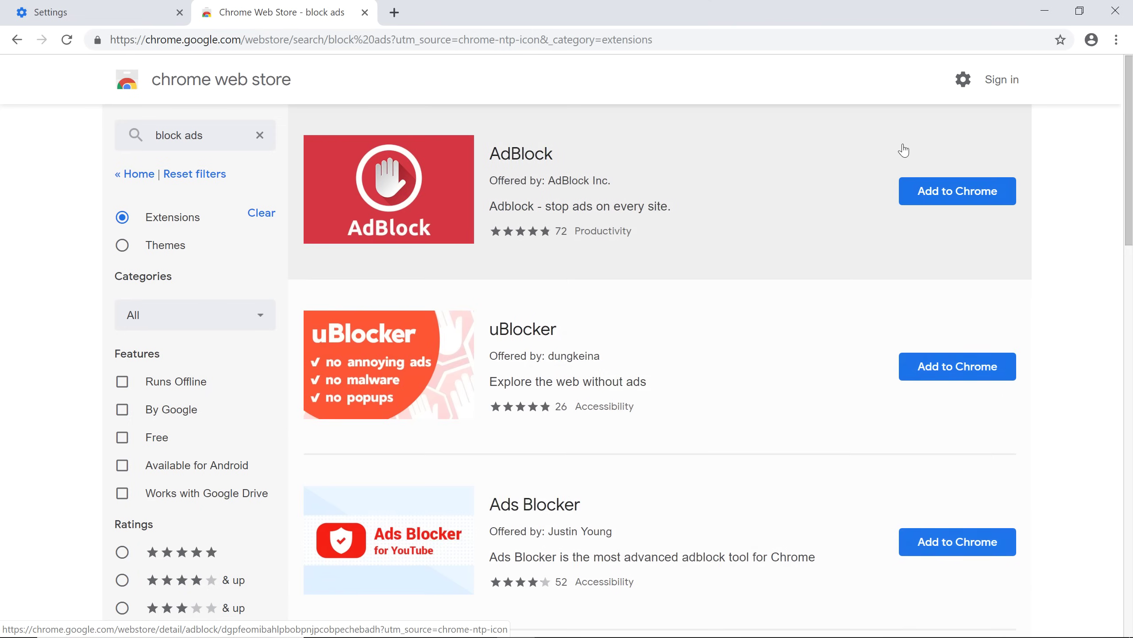
{"action": "scroll", "coordinate": [904, 151], "scroll_direction": "down", "scroll_amount": 6}
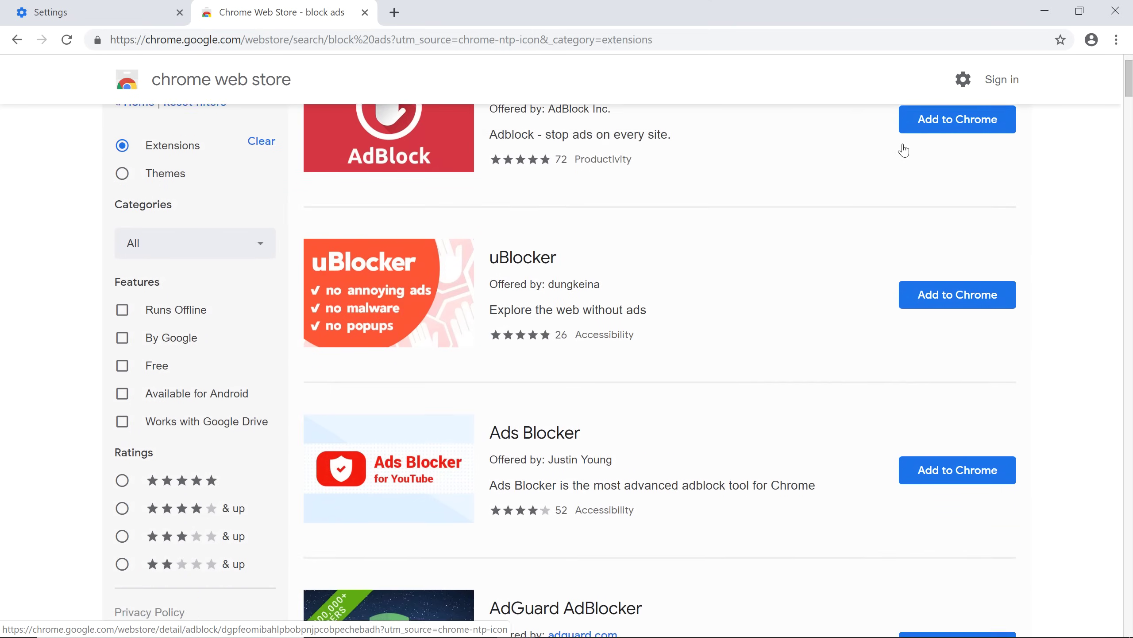
{"action": "scroll", "coordinate": [903, 150], "scroll_direction": "down", "scroll_amount": 4}
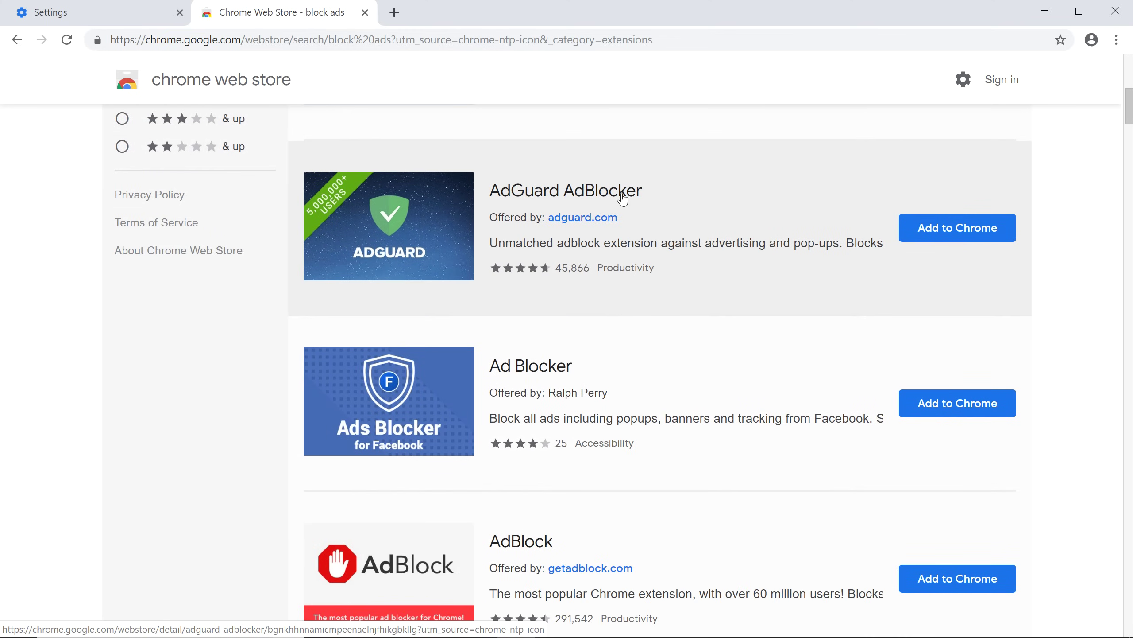
{"action": "left_click", "coordinate": [623, 199]}
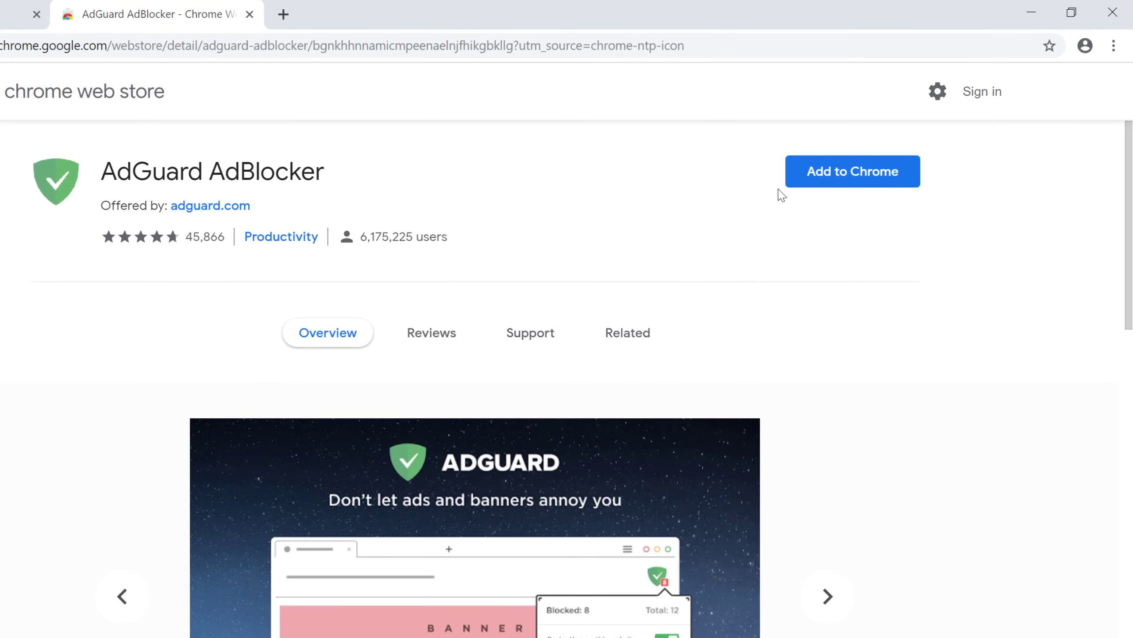
{"action": "left_click", "coordinate": [802, 185]}
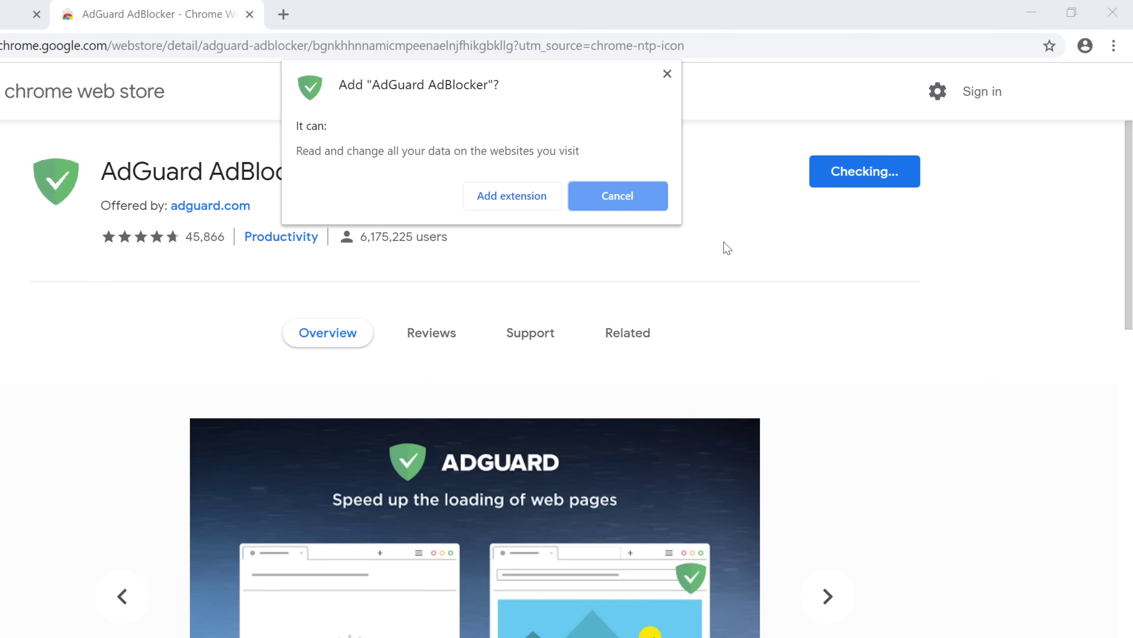
{"action": "left_click", "coordinate": [553, 204]}
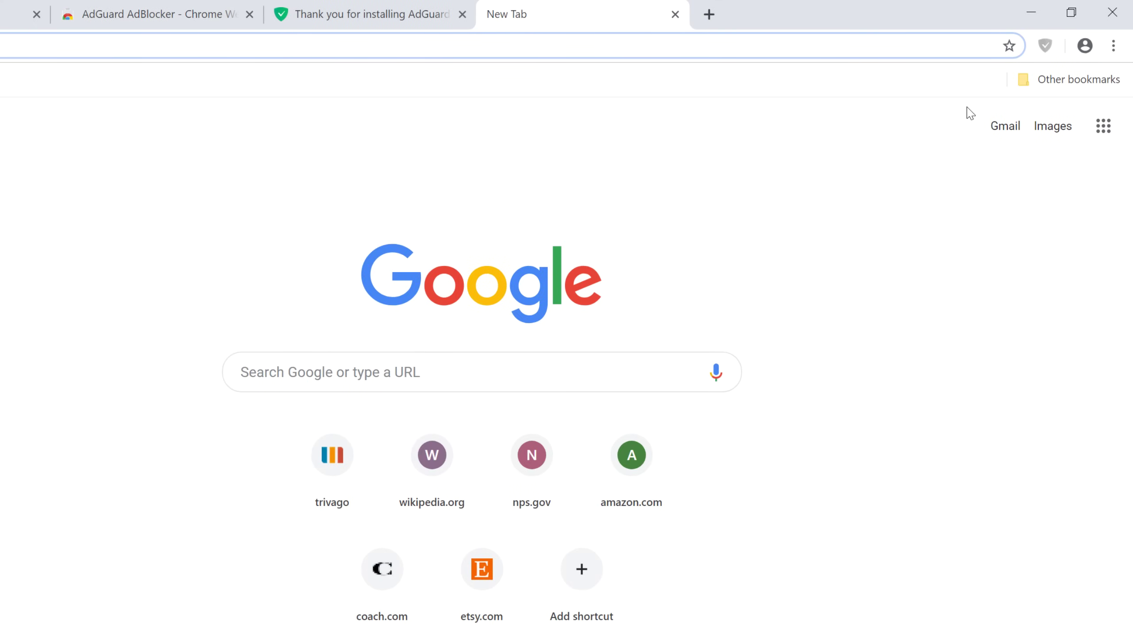
Turn off AdGuard AdBlocker on the Extensions page.
{"action": "left_click", "coordinate": [1113, 46]}
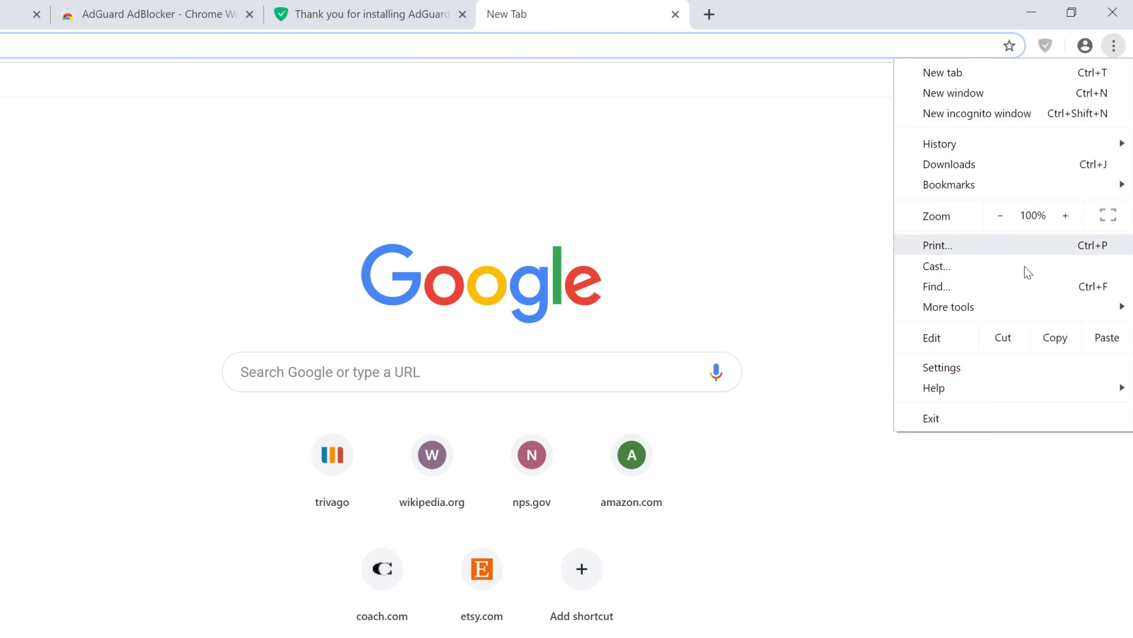
{"action": "mouse_move", "coordinate": [1011, 309]}
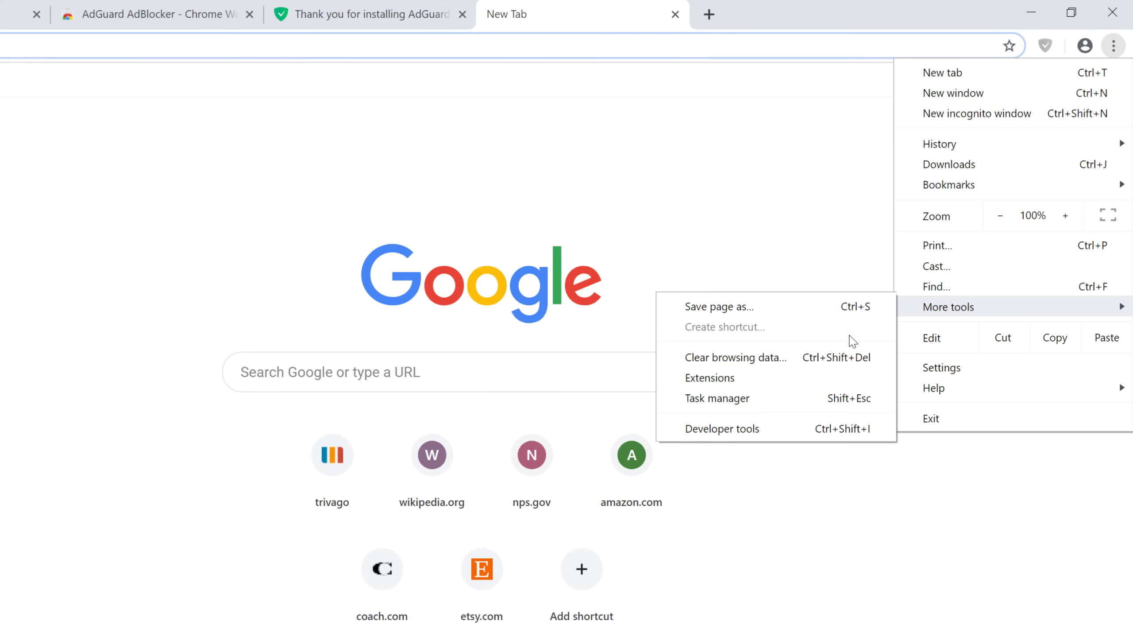
{"action": "left_click", "coordinate": [790, 379]}
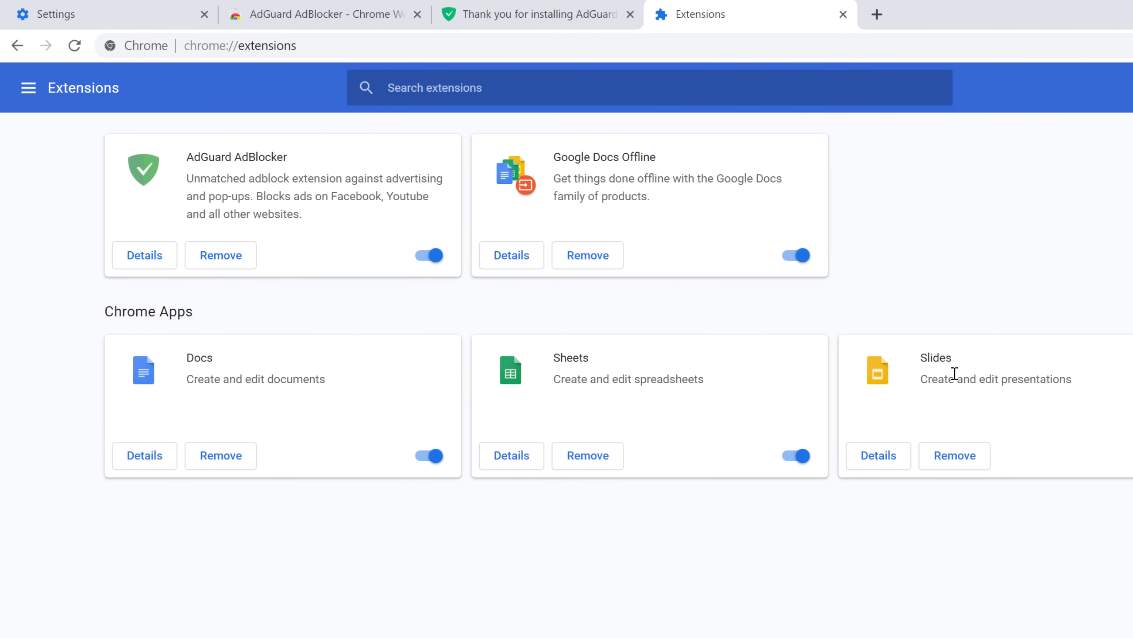
{"action": "left_click", "coordinate": [436, 256]}
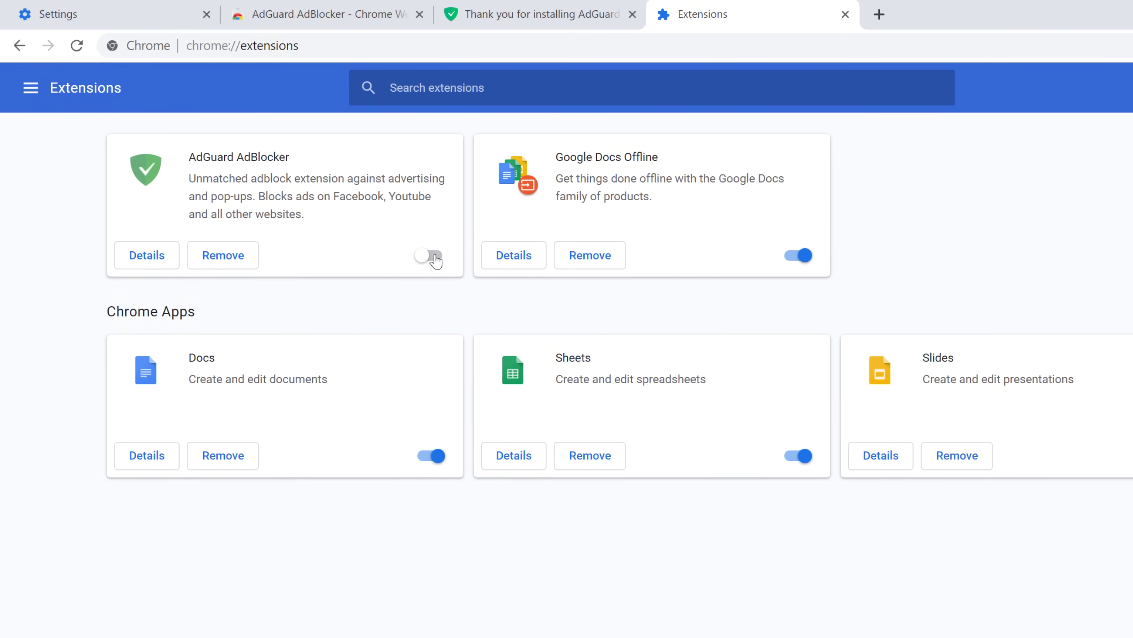
Uninstall AdGuard AdBlocker and open a fresh New Tab page.
{"action": "left_click", "coordinate": [235, 267]}
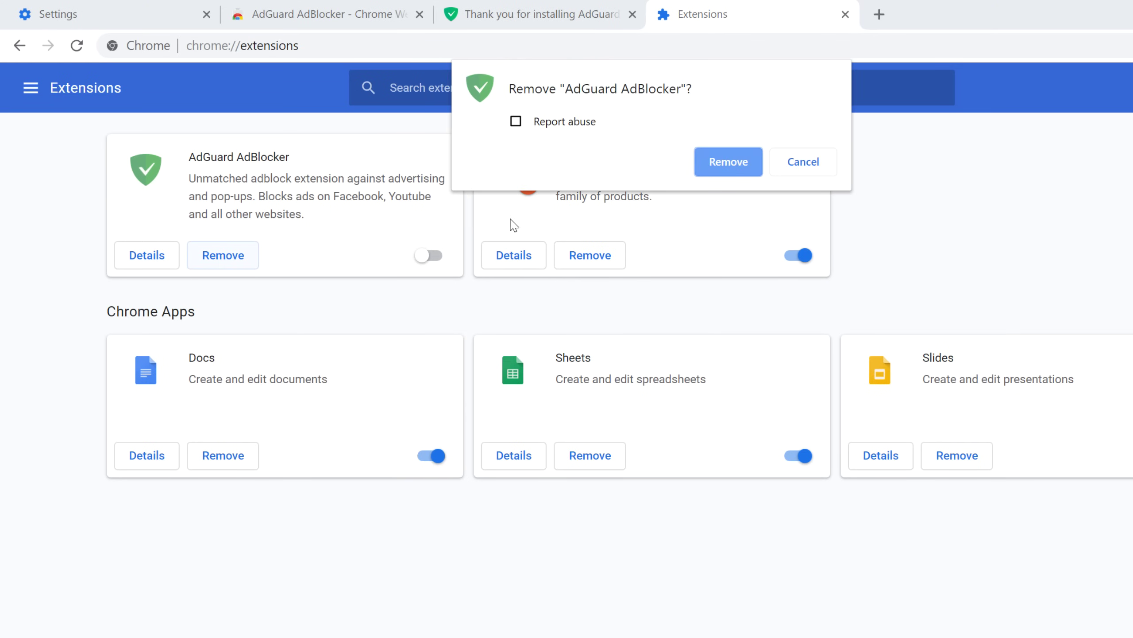
{"action": "left_click", "coordinate": [707, 174]}
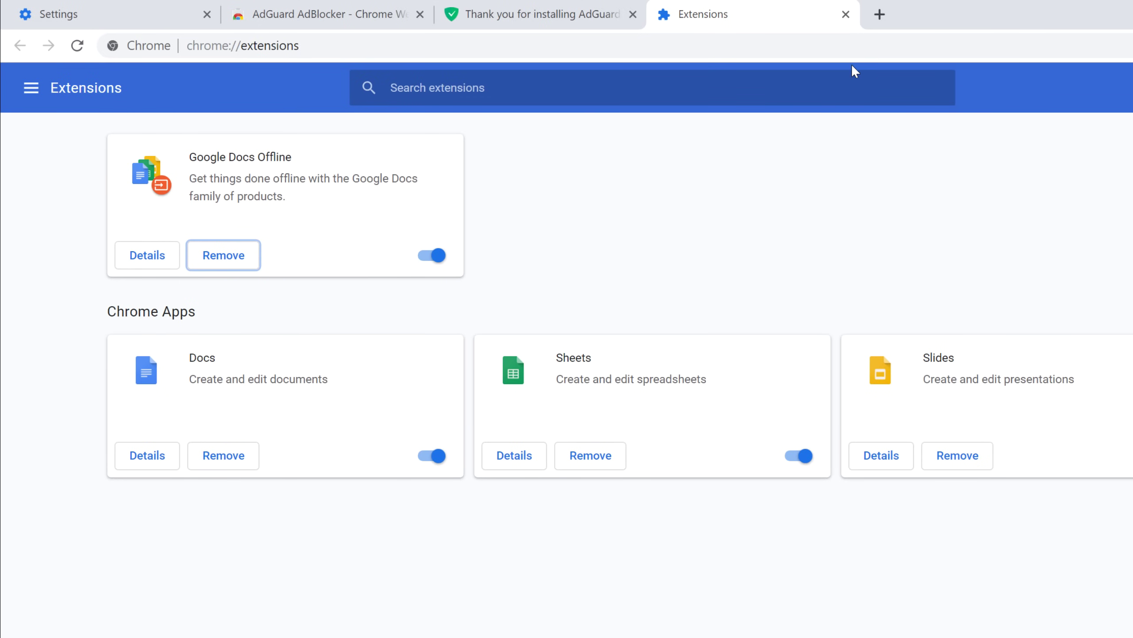
{"action": "left_click", "coordinate": [880, 14]}
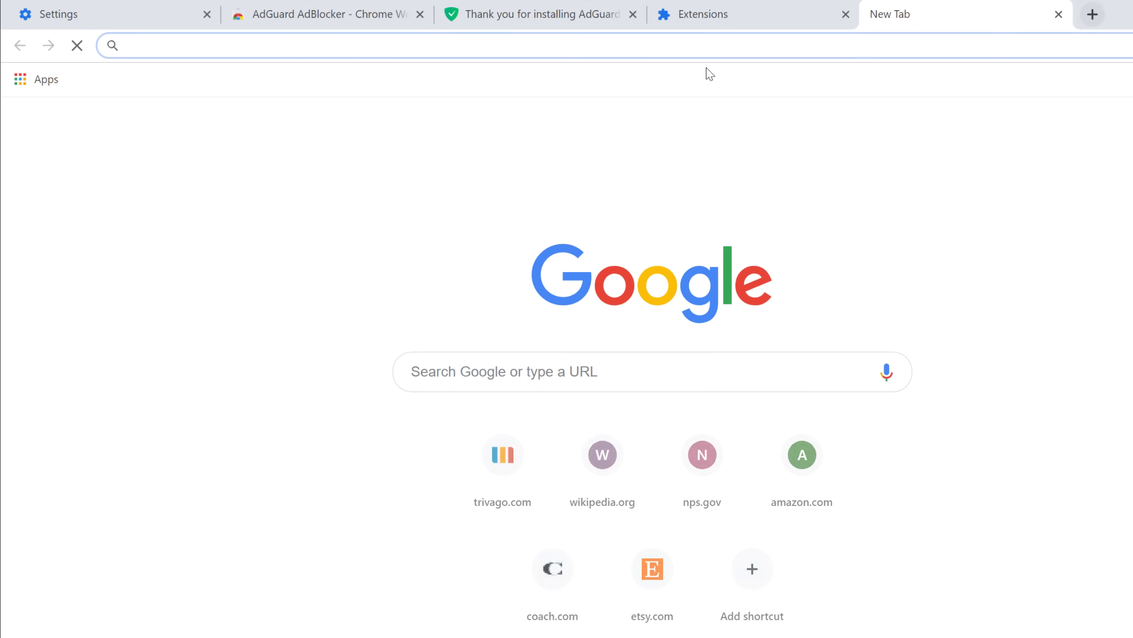
Browse the Web Store's Themes down to Dark & Black Themes and open Colorful Galaxy.
{"action": "left_click", "coordinate": [53, 85]}
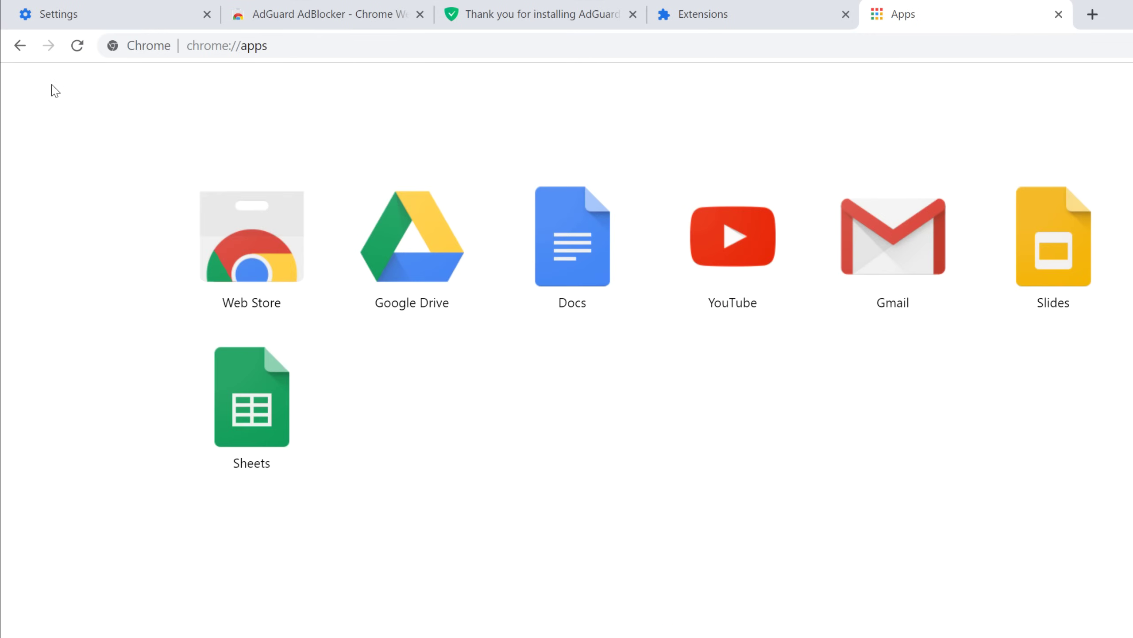
{"action": "left_click", "coordinate": [238, 220]}
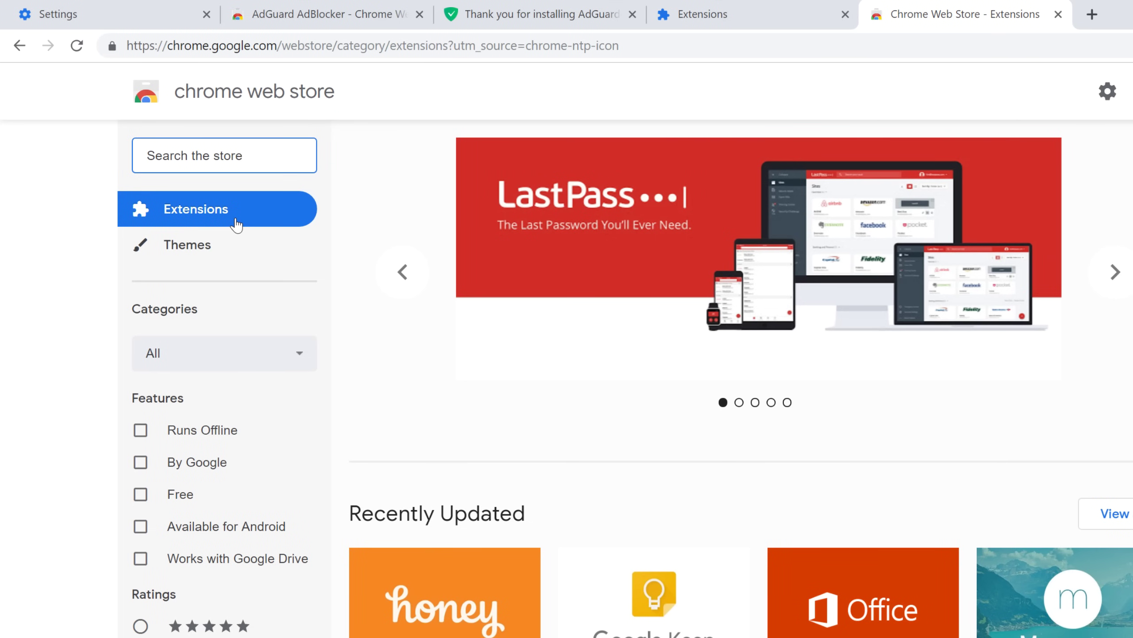
{"action": "left_click", "coordinate": [202, 247]}
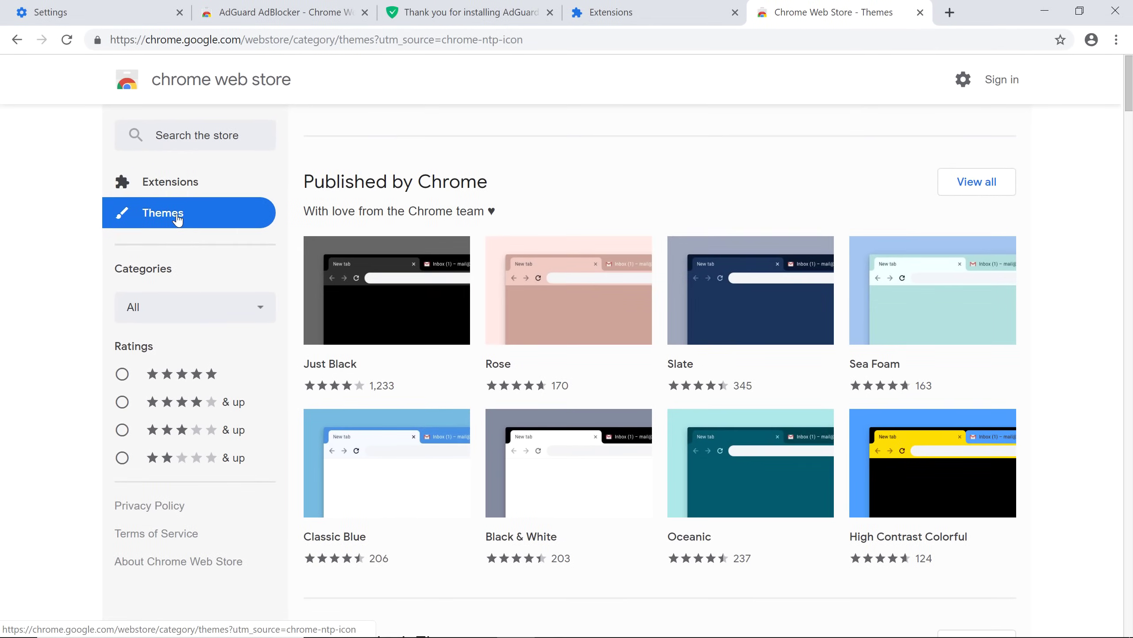
{"action": "scroll", "coordinate": [314, 236], "scroll_direction": "down", "scroll_amount": 5}
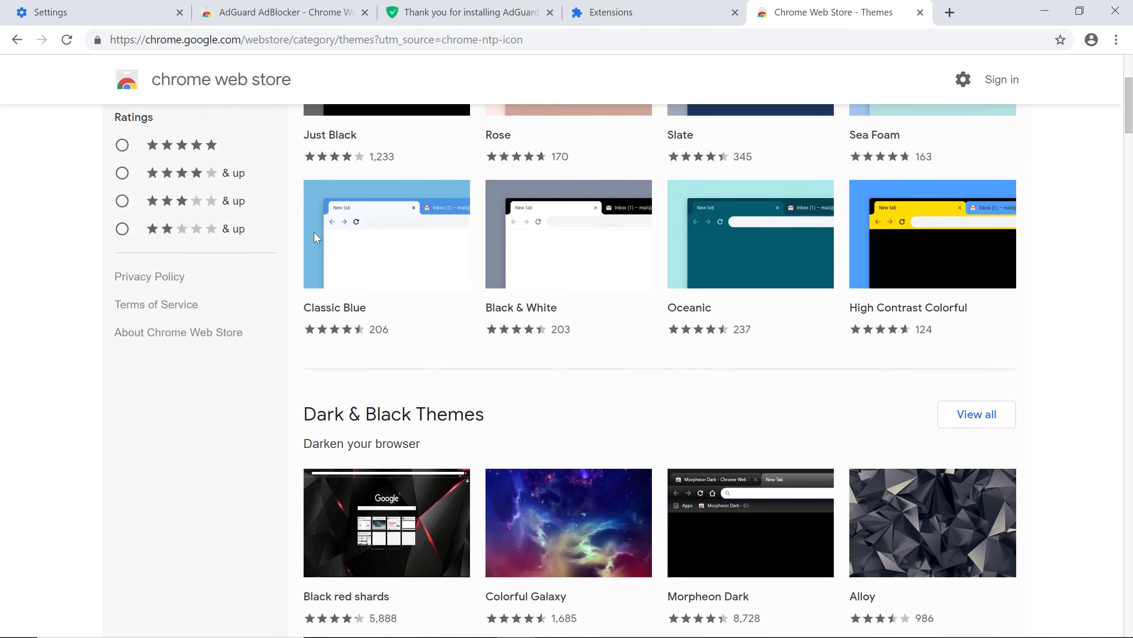
{"action": "scroll", "coordinate": [314, 236], "scroll_direction": "down", "scroll_amount": 6}
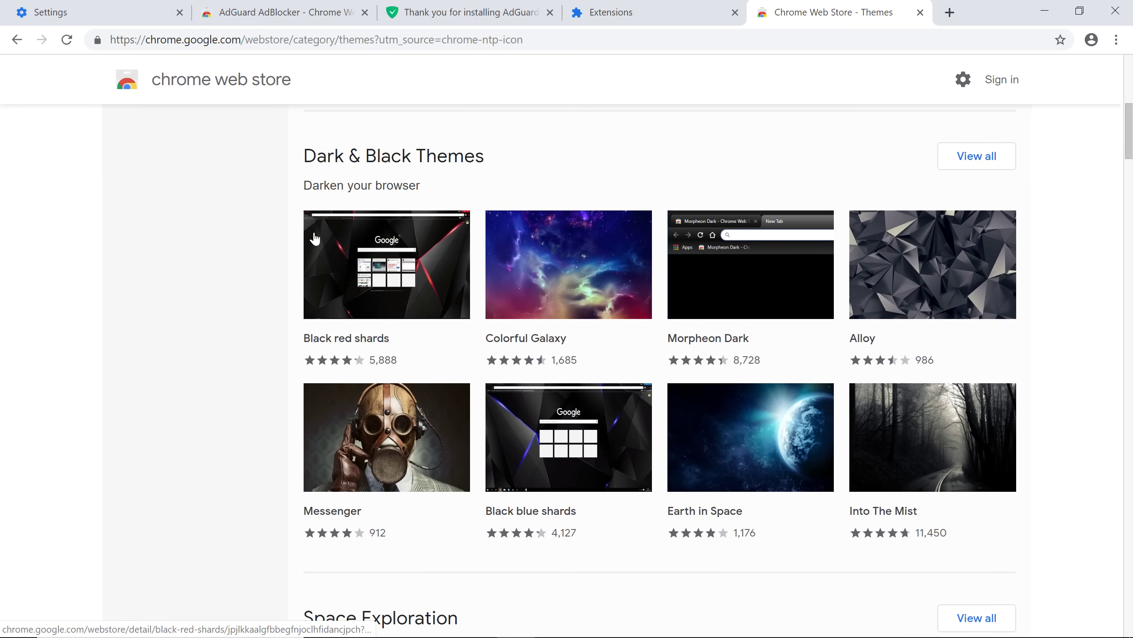
{"action": "left_click", "coordinate": [541, 244]}
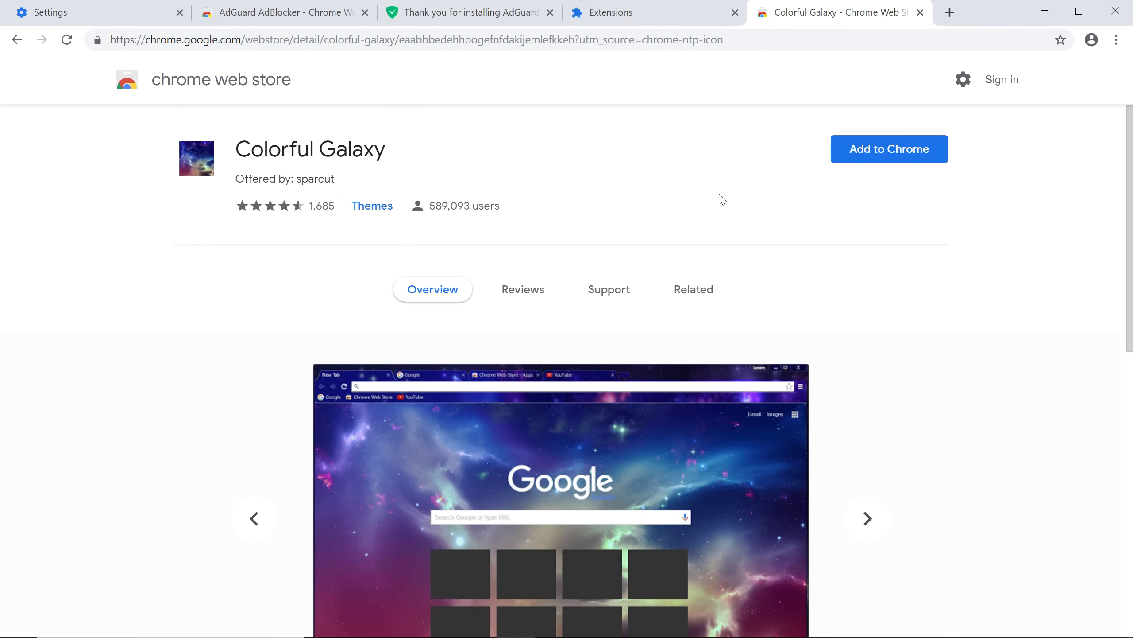
Add the Colorful Galaxy theme to Chrome.
{"action": "left_click", "coordinate": [848, 157]}
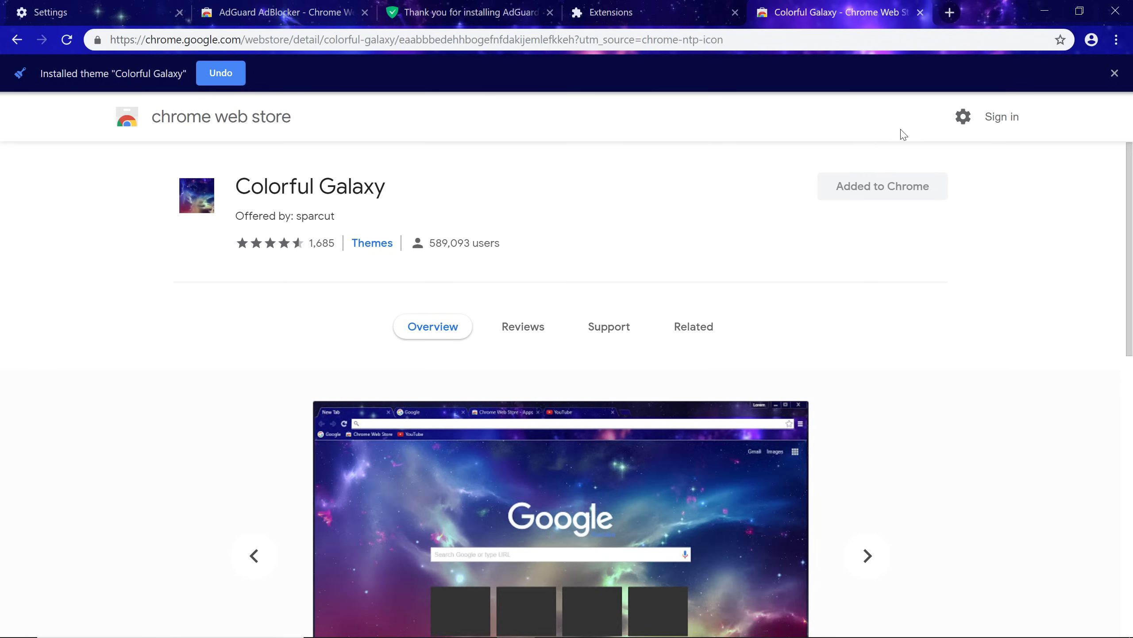
{"action": "left_click", "coordinate": [1117, 41]}
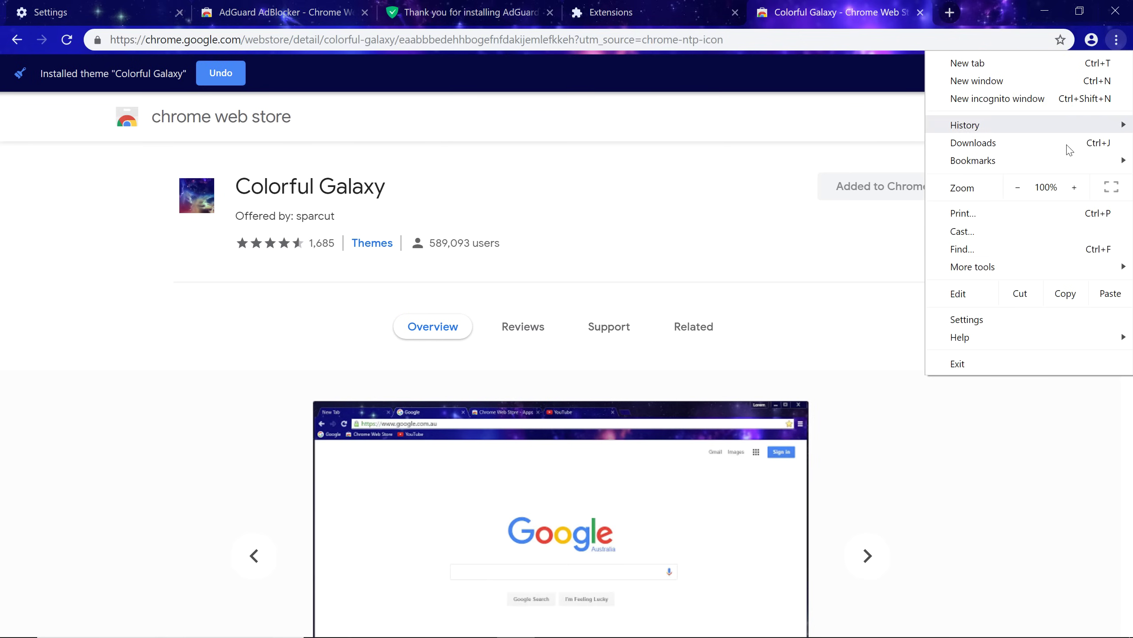
In Settings' Appearance section, reset the theme from Colorful Galaxy to the default.
{"action": "left_click", "coordinate": [994, 319]}
{"action": "scroll", "coordinate": [997, 320], "scroll_direction": "up", "scroll_amount": 5}
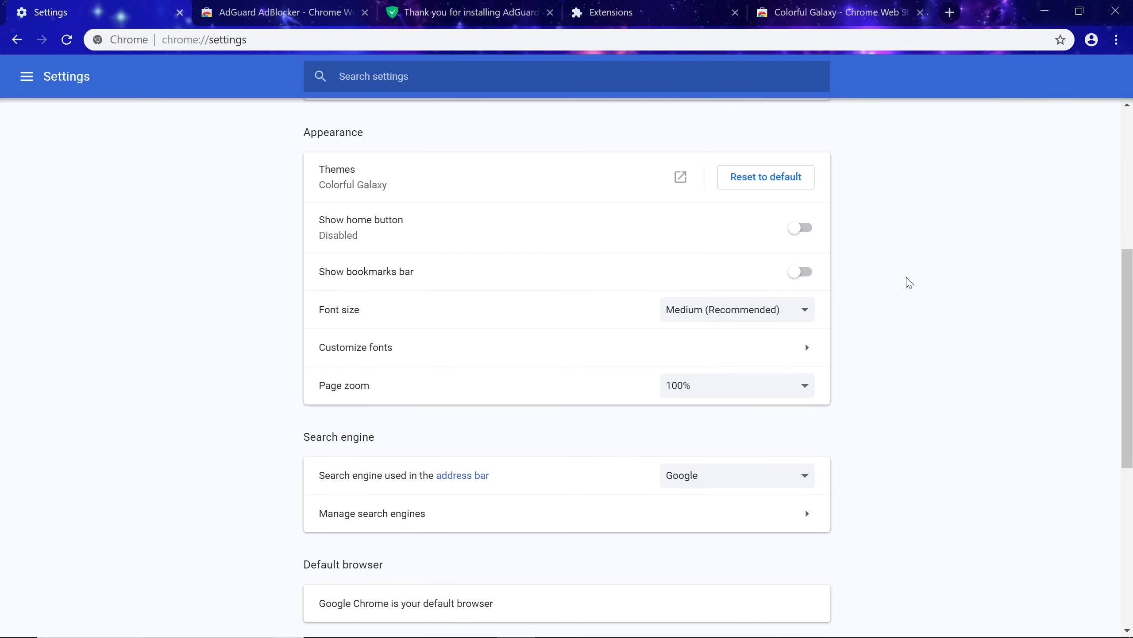
{"action": "left_click", "coordinate": [774, 191]}
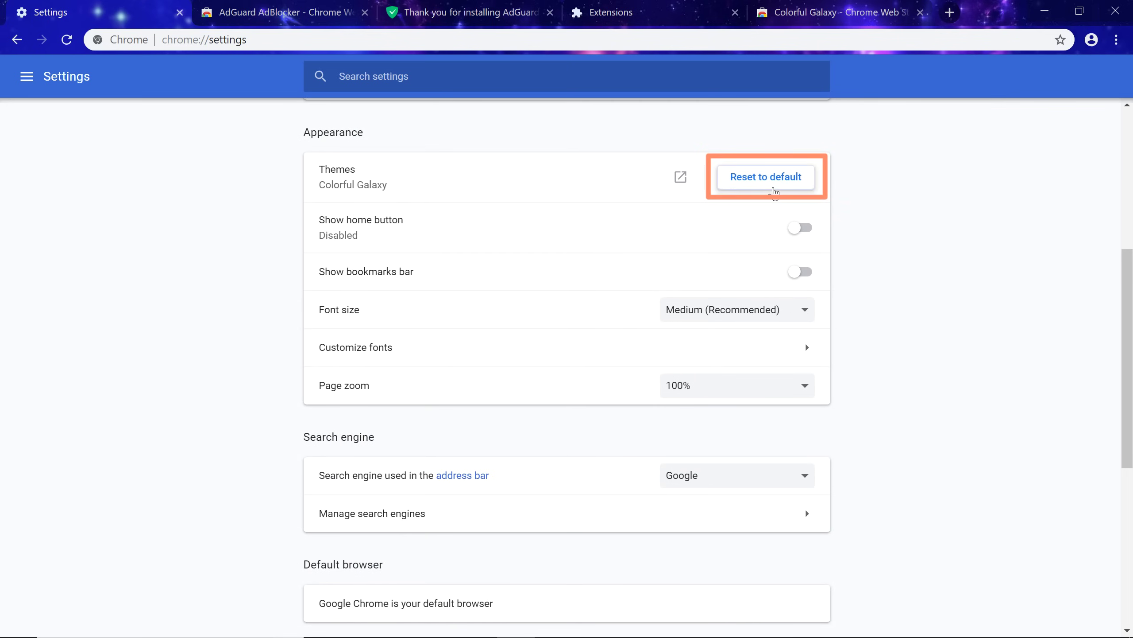